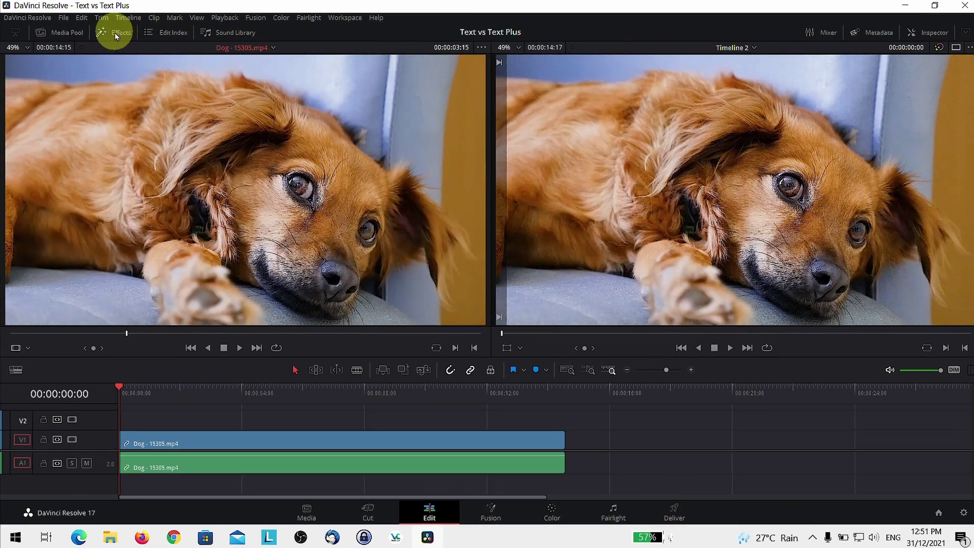
# Open the Effects library and show the Titles category from the Toolbox
pyautogui.click(115, 34)
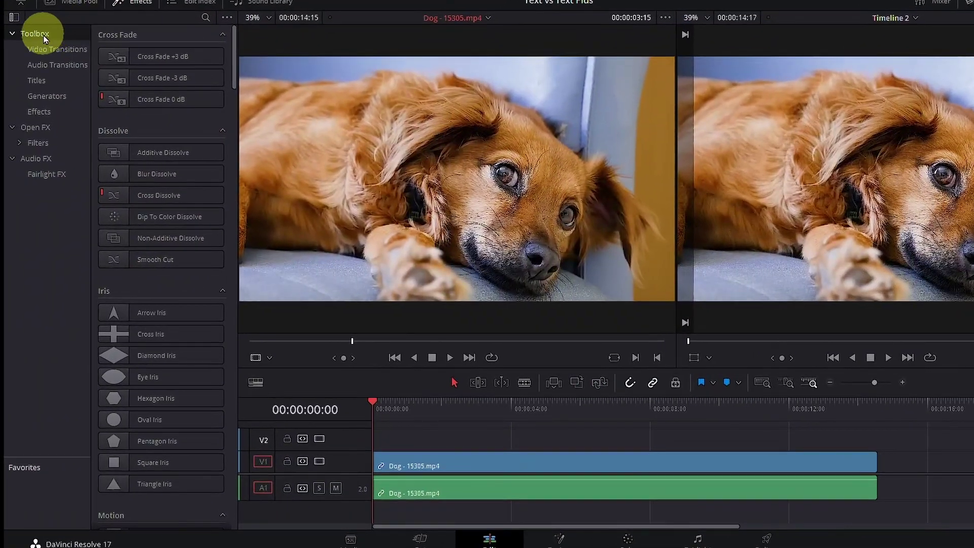
pyautogui.click(37, 81)
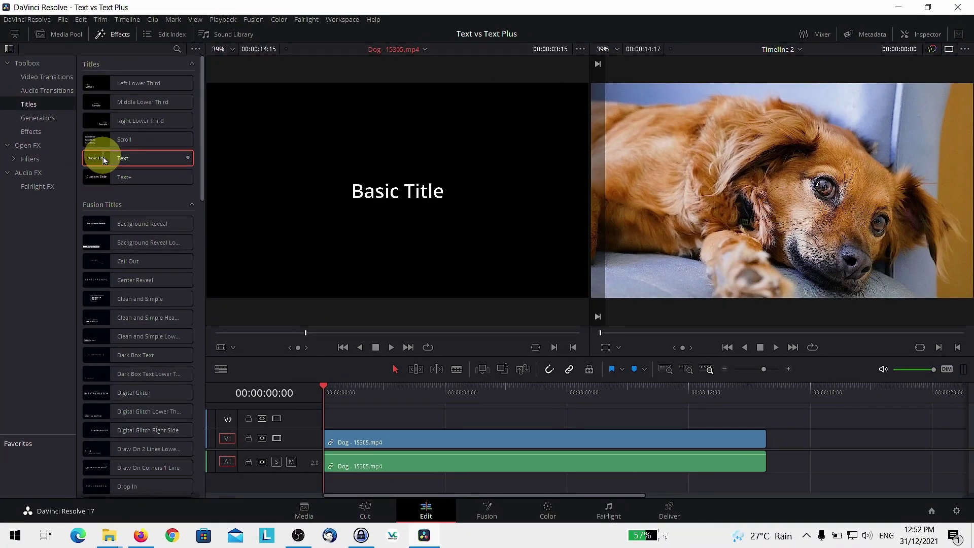
# Place the Text title on V2 above the dog clip and change its text to 'Cute Dog'
pyautogui.moveTo(102, 157); pyautogui.dragTo(323, 424)
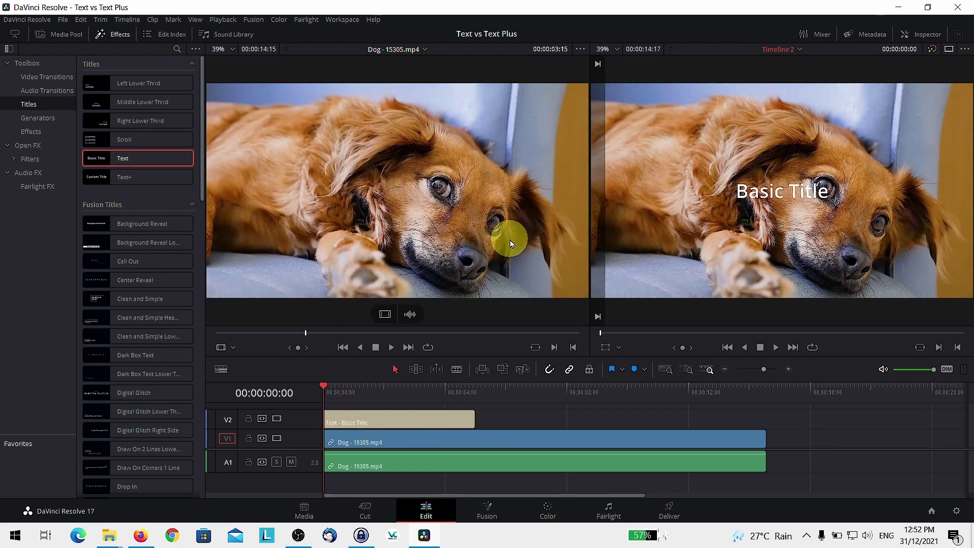
pyautogui.click(924, 36)
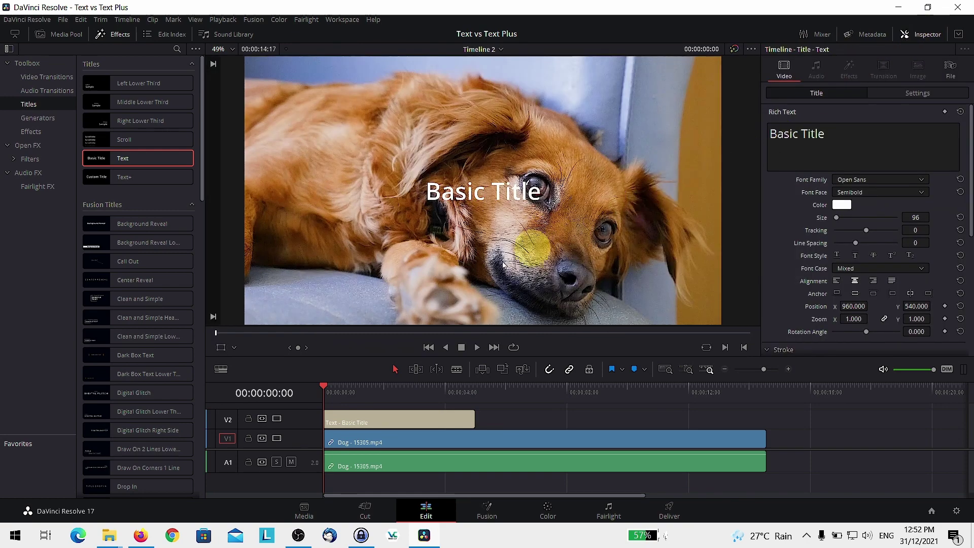
pyautogui.moveTo(352, 388); pyautogui.dragTo(324, 390)
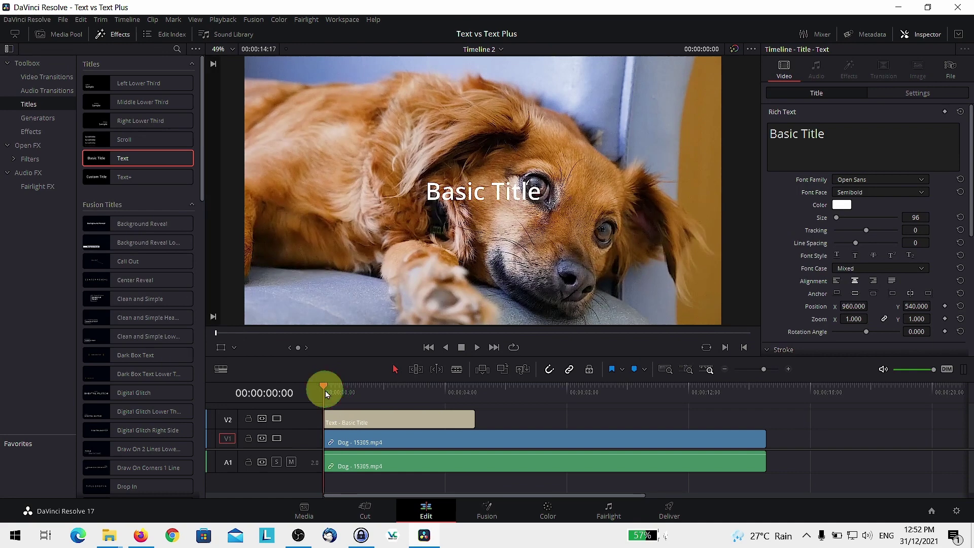
pyautogui.moveTo(824, 133); pyautogui.dragTo(767, 135)
pyautogui.write('Cute Dog')
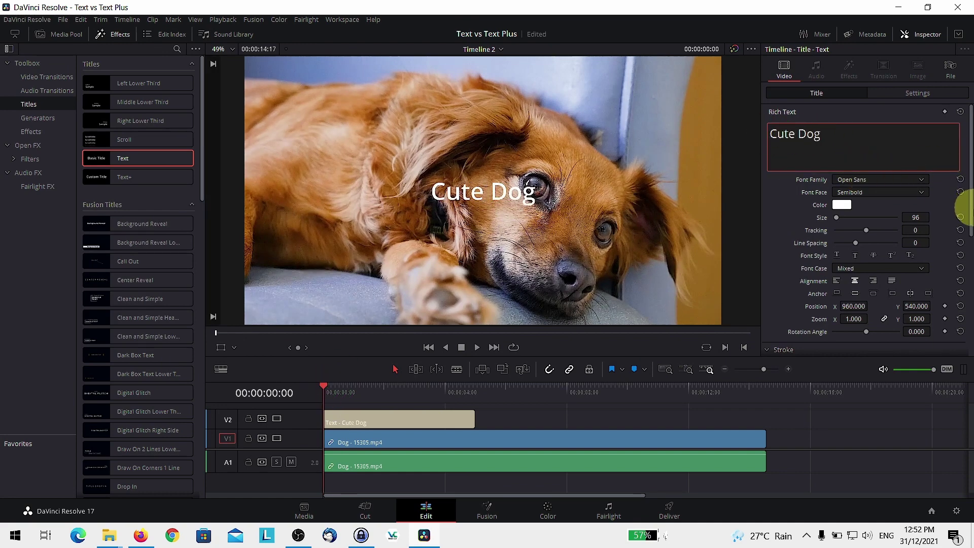
# Change the Cute Dog title's font face from Semibold to Regular in the Inspector
pyautogui.scroll(-3, 899, 209)
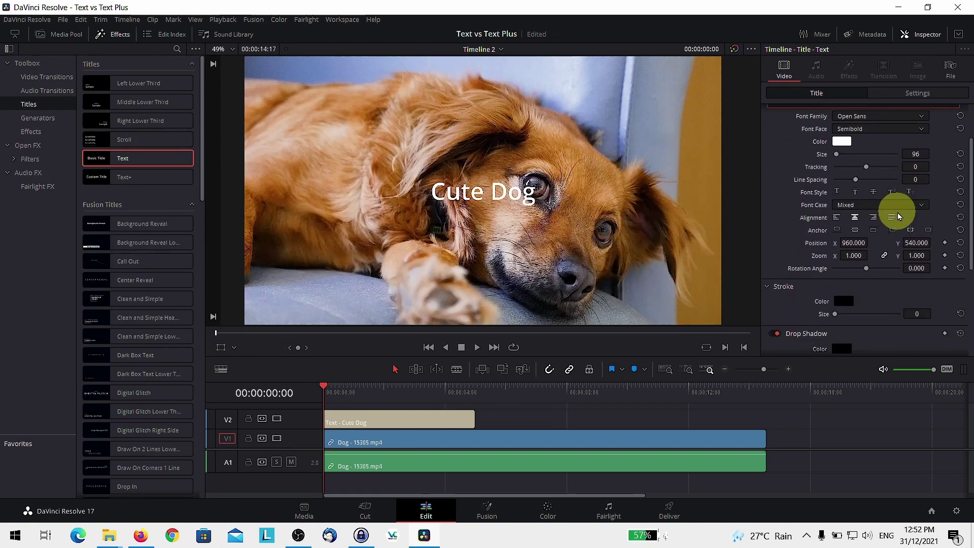
pyautogui.scroll(3, 896, 213)
pyautogui.scroll(-1, 883, 184)
pyautogui.click(876, 186)
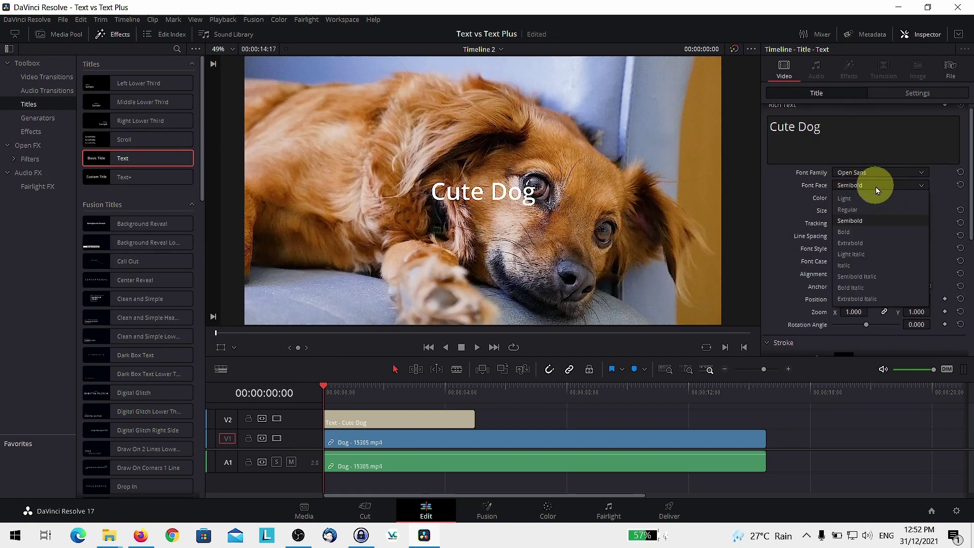
pyautogui.click(870, 208)
pyautogui.scroll(-3, 869, 206)
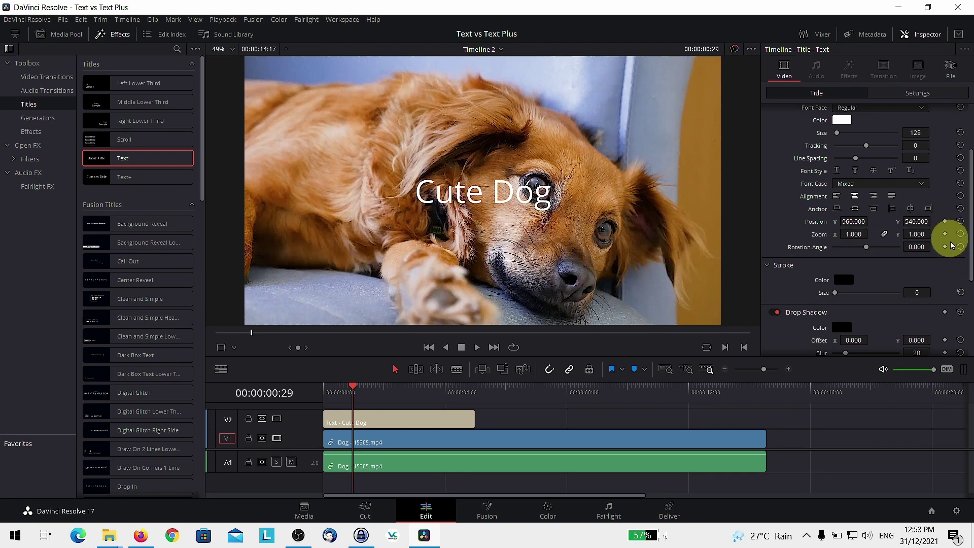
# Keyframe the title's Position from X -293 at the start to centre, then preview the slide-in
pyautogui.click(946, 221)
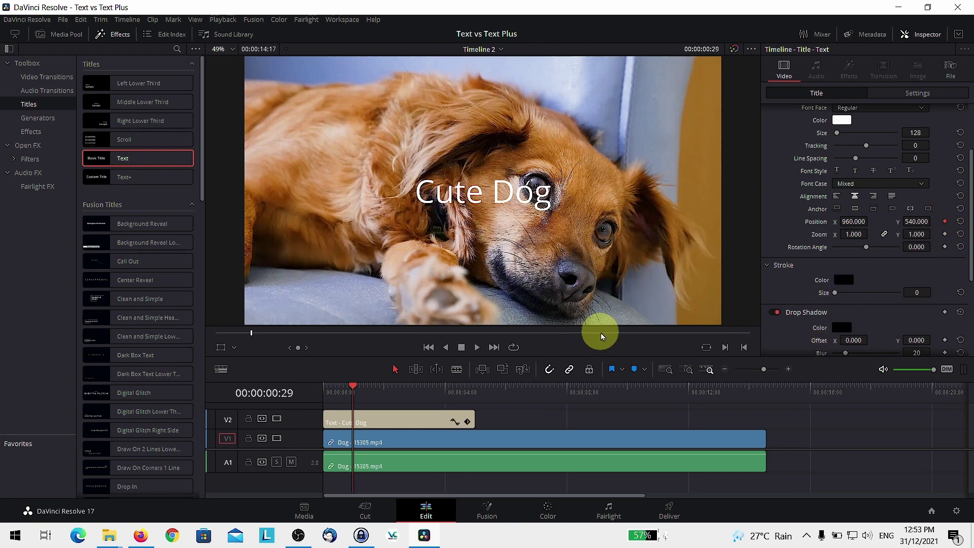
pyautogui.moveTo(354, 389); pyautogui.dragTo(324, 386)
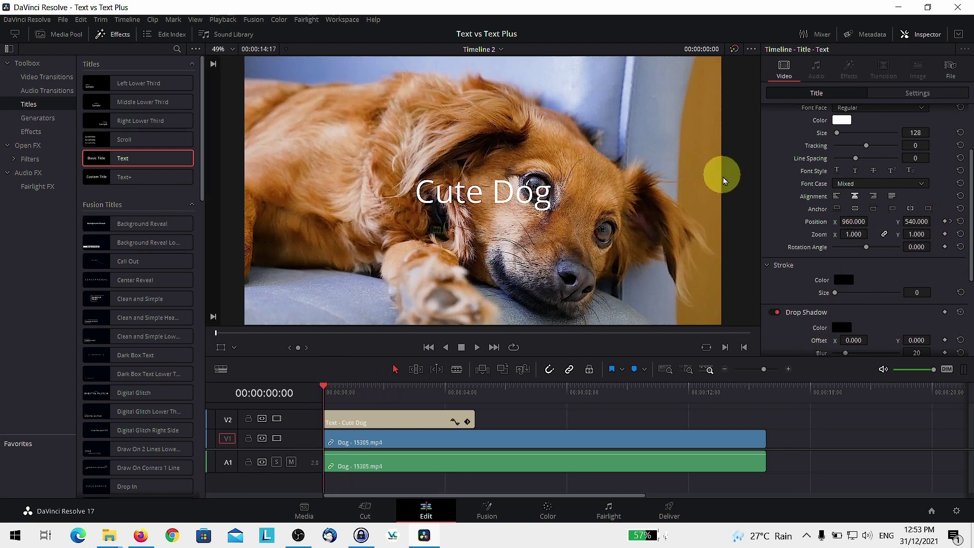
pyautogui.moveTo(854, 222); pyautogui.dragTo(217, 217)
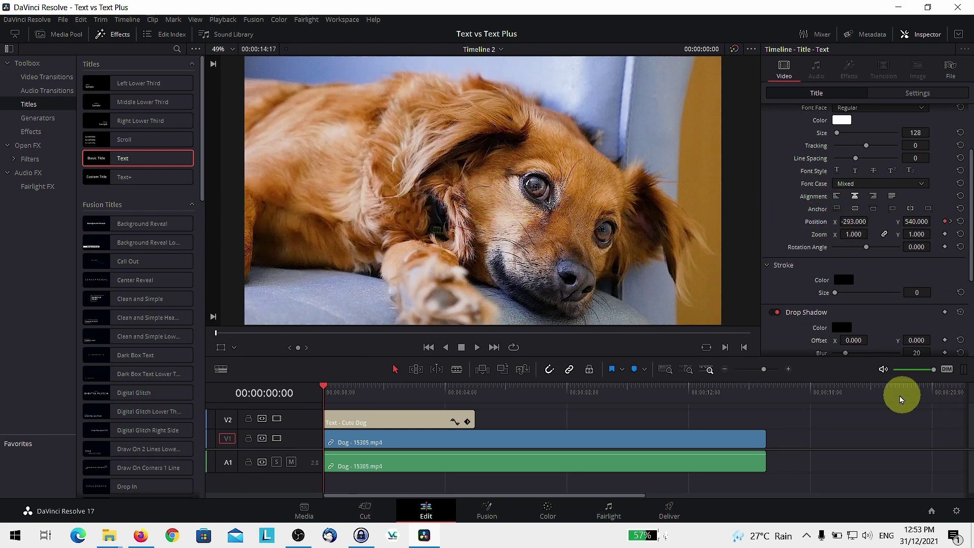
pyautogui.press('space')
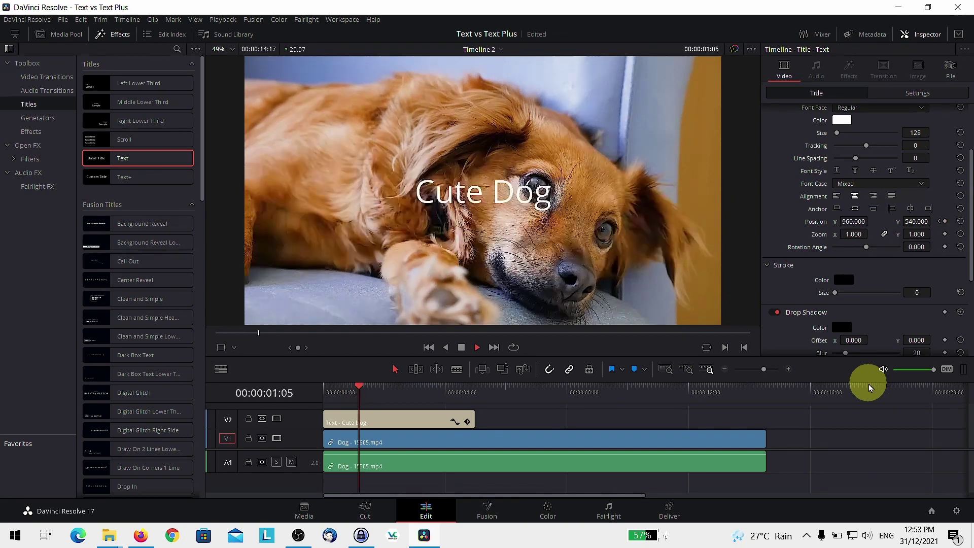
pyautogui.press('space')
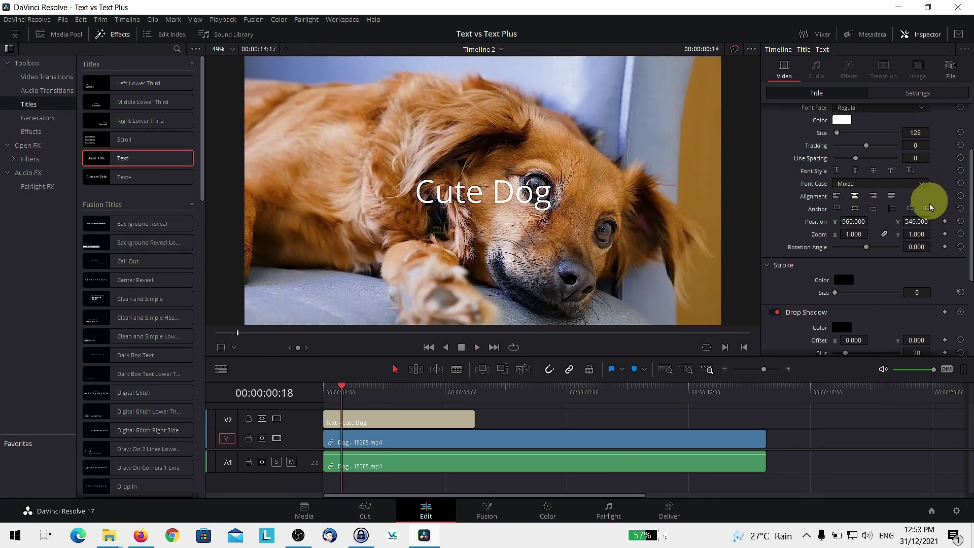
# Place a Text+ title later on the timeline above the dog clip
pyautogui.scroll(-2, 919, 222)
pyautogui.scroll(-2, 862, 233)
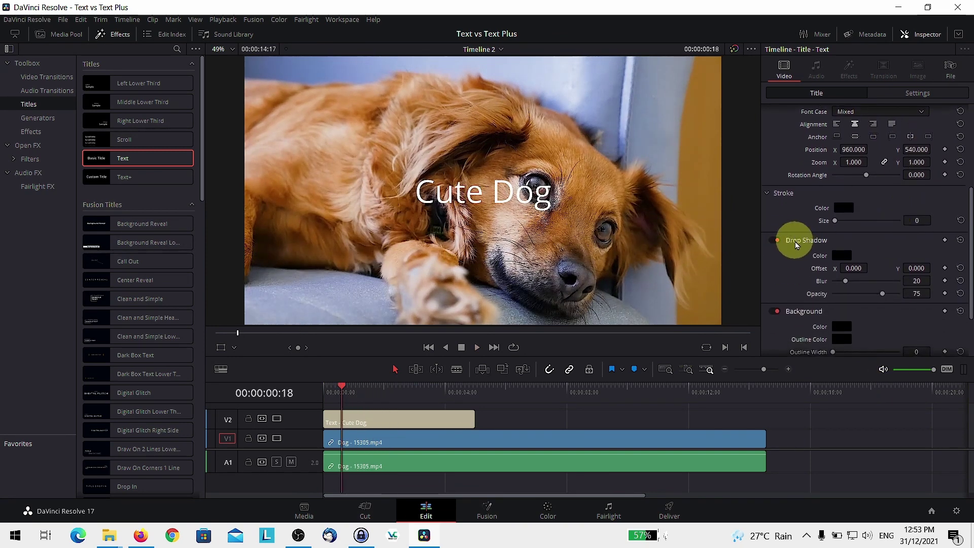
pyautogui.scroll(-2, 822, 274)
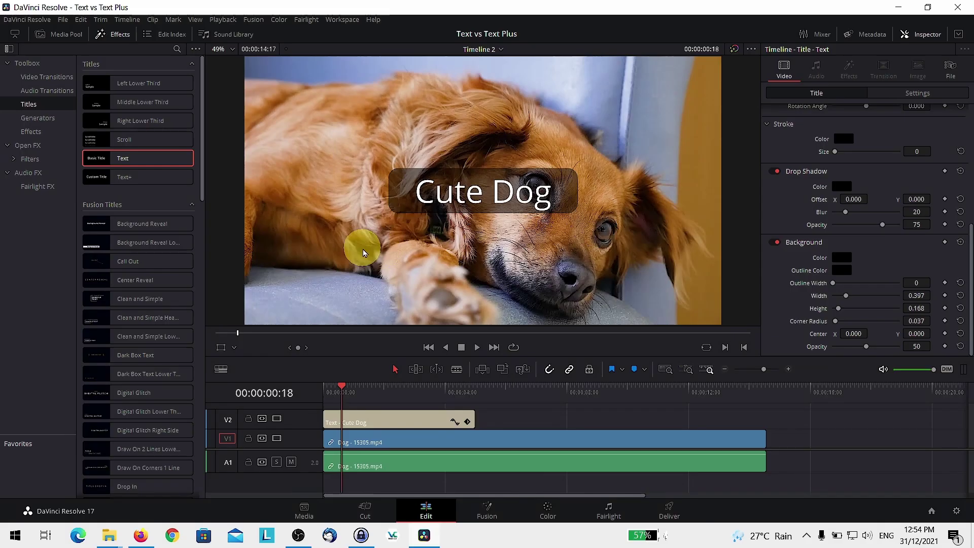
pyautogui.click(94, 183)
pyautogui.moveTo(94, 182); pyautogui.dragTo(531, 418)
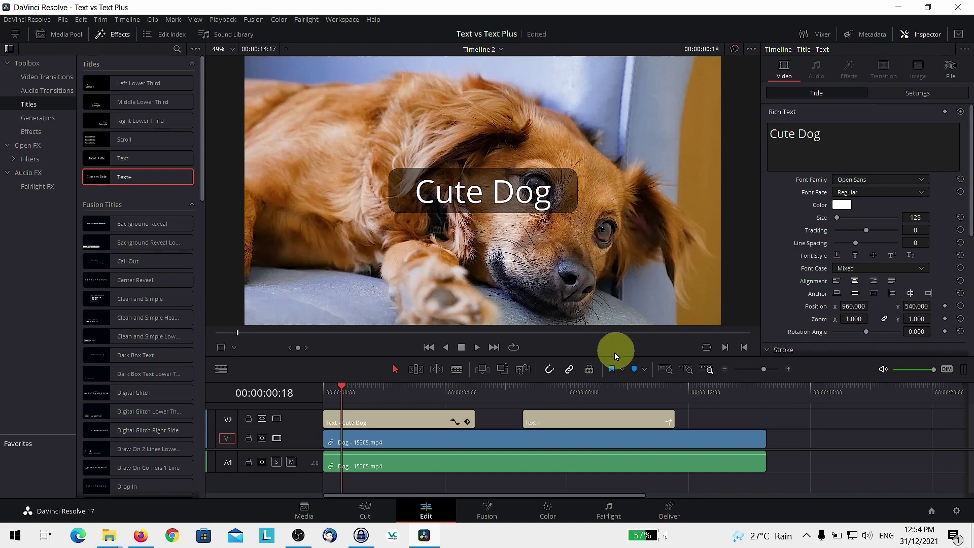
# Replace the Text+ title's placeholder text with 'Brown Dog'
pyautogui.click(584, 420)
pyautogui.click(822, 158)
pyautogui.tripleClick(837, 162)
pyautogui.write('Brown Dog')
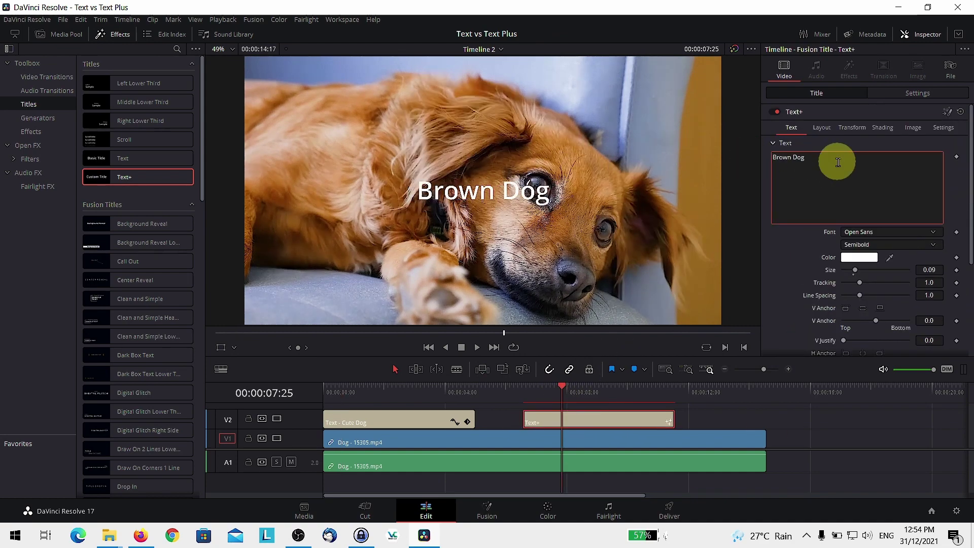
pyautogui.scroll(-5, 845, 297)
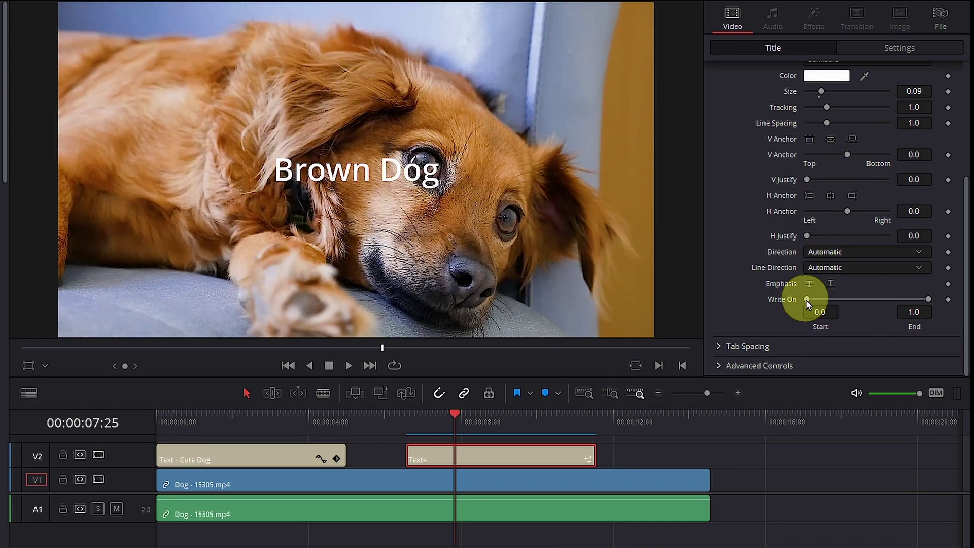
# Keyframe Write On End from 0.0 to 1.0 at 07:25 so the letters type on
pyautogui.moveTo(455, 416)
pyautogui.mouseDown()
pyautogui.moveTo(428, 418)
pyautogui.moveTo(462, 418)
pyautogui.mouseUp()
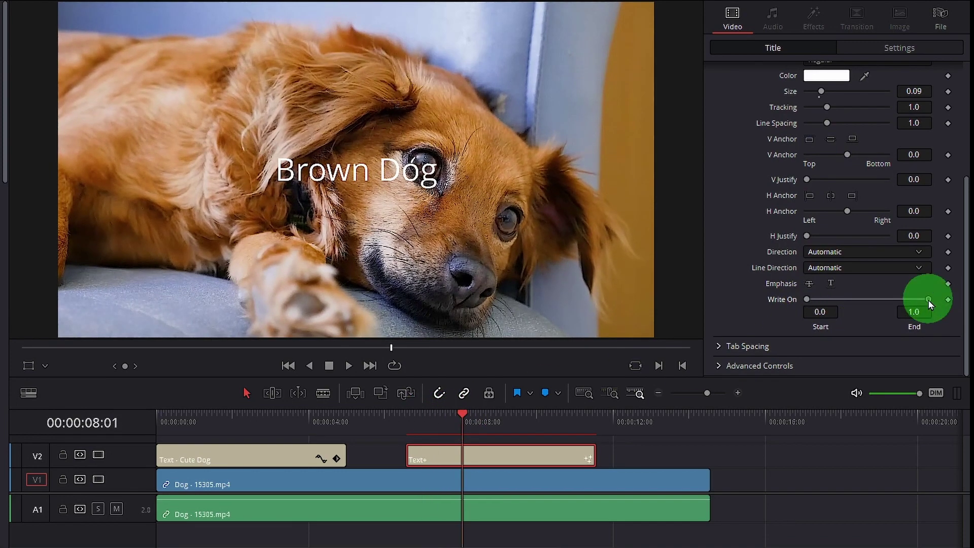
pyautogui.moveTo(929, 299); pyautogui.dragTo(884, 299)
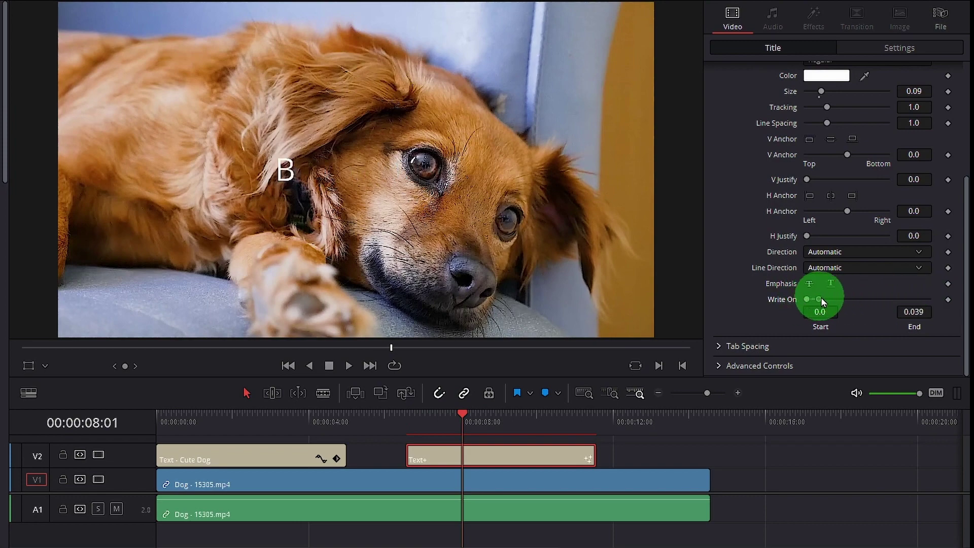
pyautogui.moveTo(894, 300); pyautogui.dragTo(945, 296)
pyautogui.press('[')
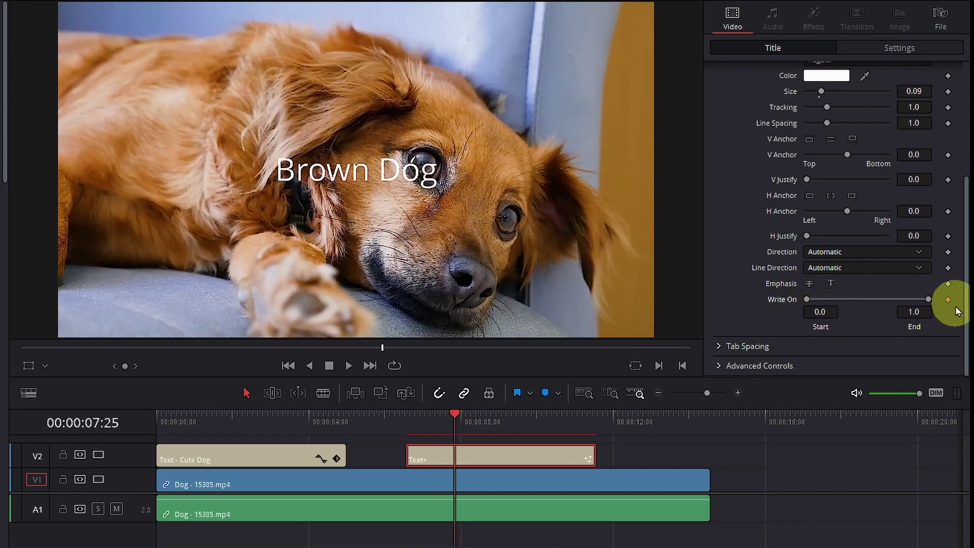
# Play the write-on animation from 06:17, then return to frame 07:12
pyautogui.click(412, 419)
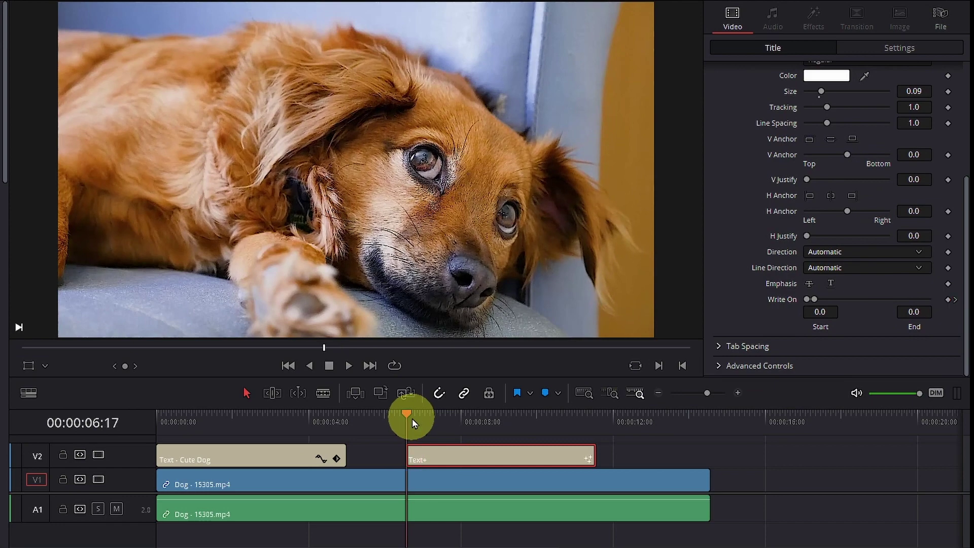
pyautogui.press('space')
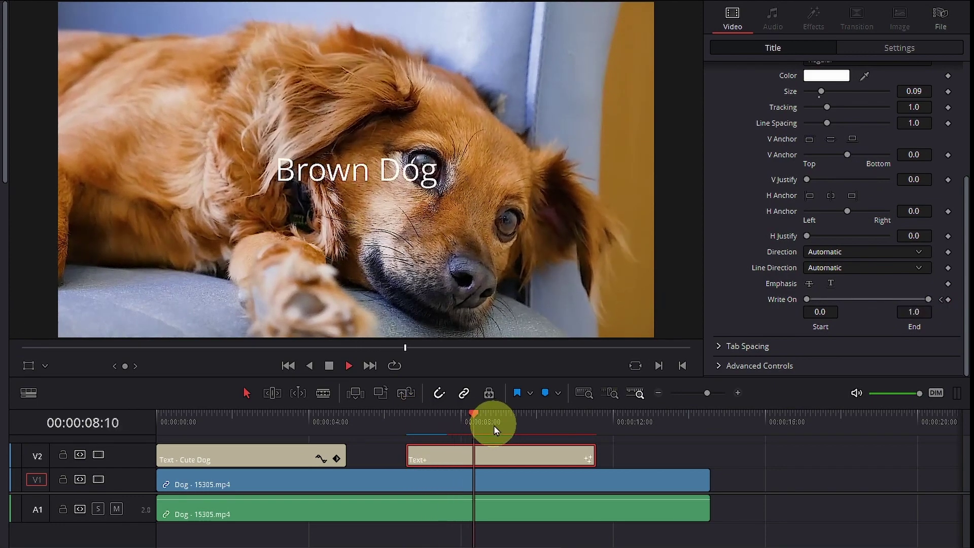
pyautogui.press('space')
pyautogui.press('[')
pyautogui.scroll(5, 826, 207)
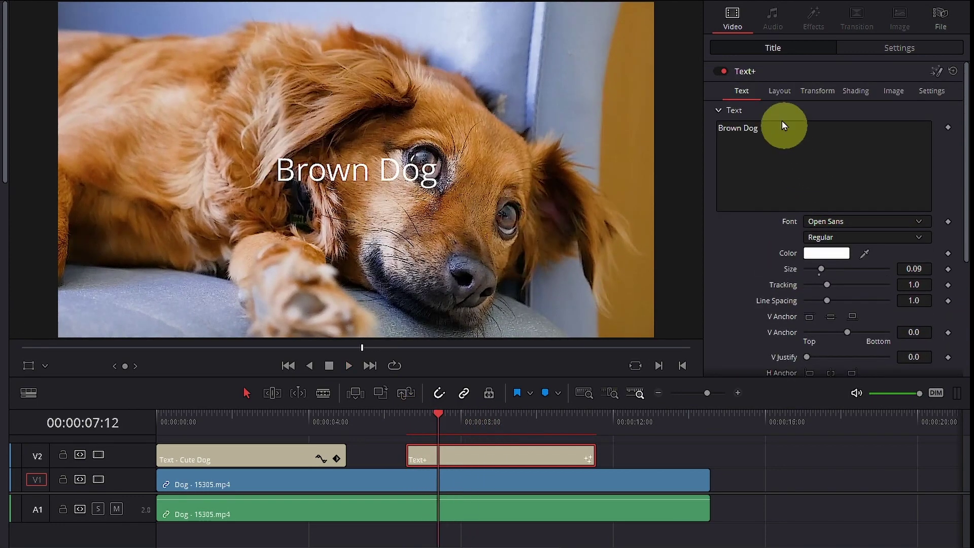
# In the Layout tab, switch the Brown Dog layout type to Circle, then back to Point
pyautogui.click(779, 92)
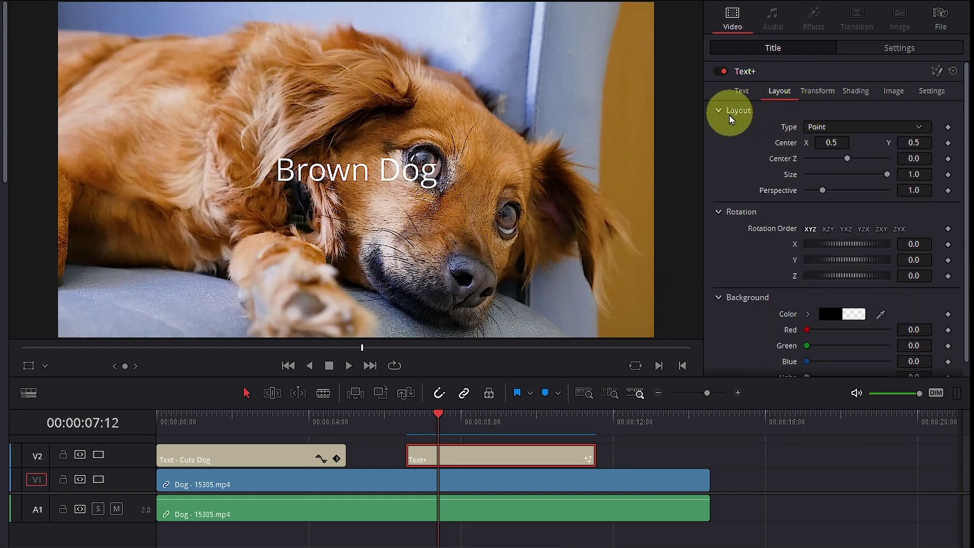
pyautogui.scroll(-1, 753, 278)
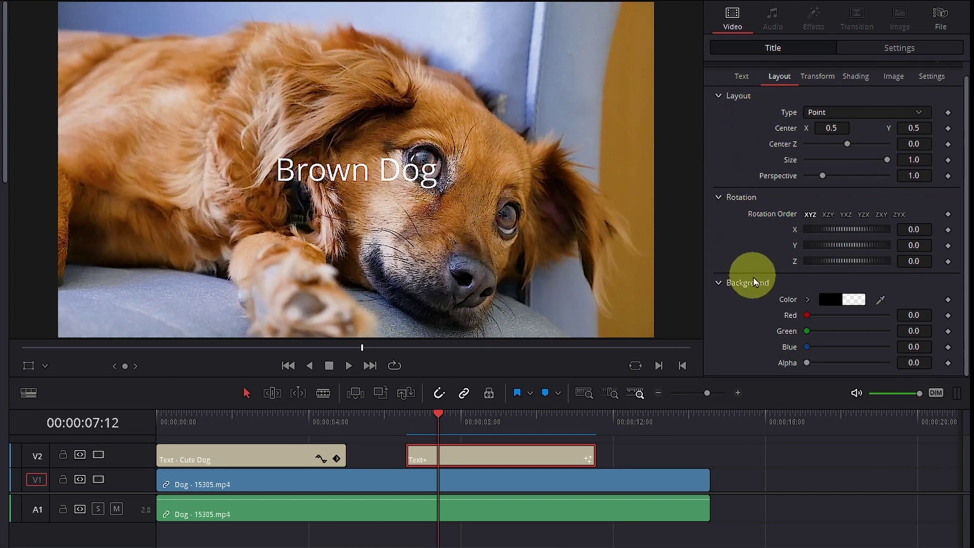
pyautogui.scroll(1, 753, 278)
pyautogui.click(846, 130)
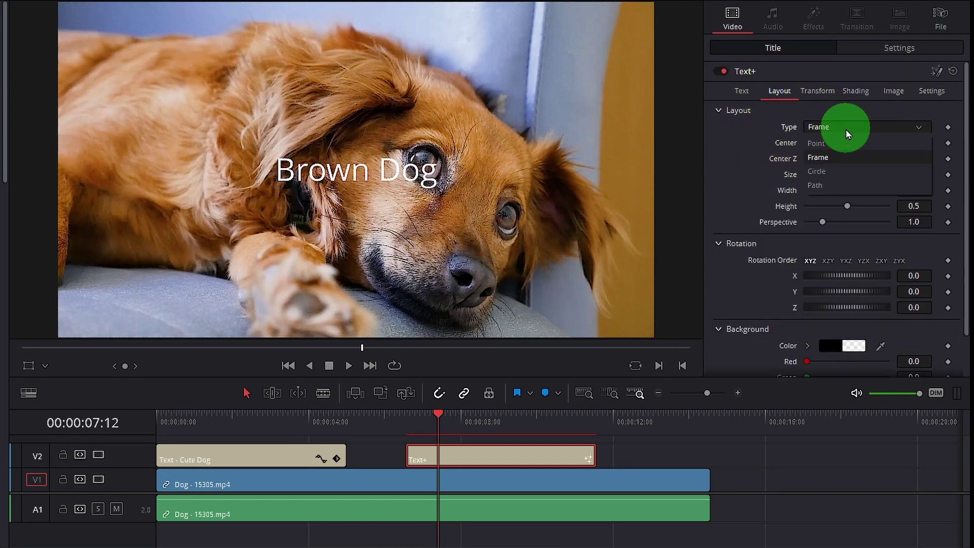
pyautogui.click(836, 169)
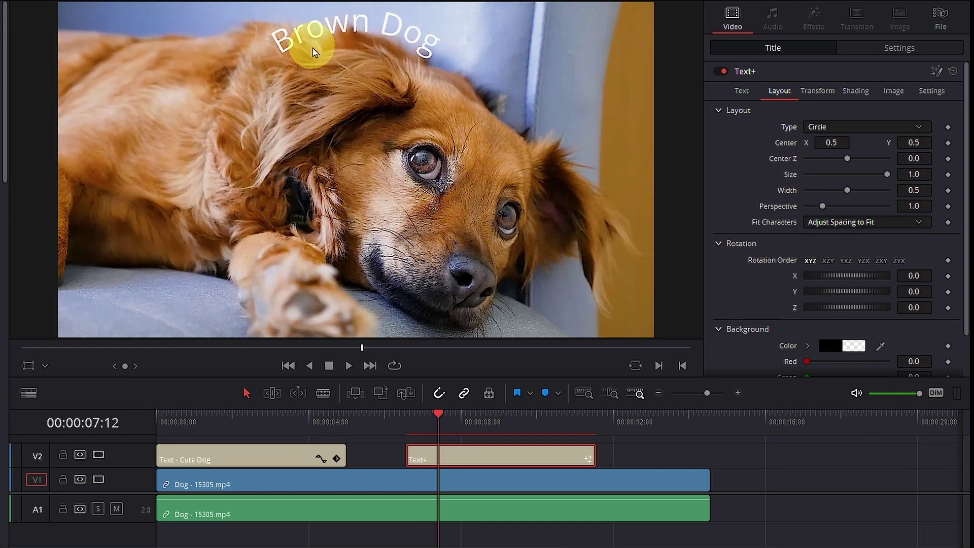
pyautogui.click(862, 127)
pyautogui.click(844, 147)
pyautogui.scroll(-1, 871, 242)
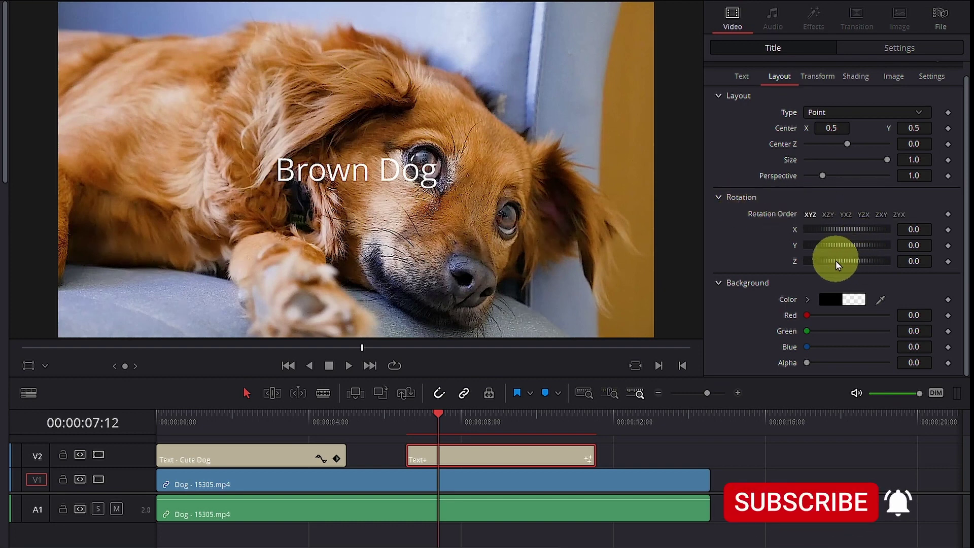
# Keyframe rotation with Z reset to 0, X at 28.7 and Y at 5.2, then play it back
pyautogui.moveTo(827, 264); pyautogui.dragTo(796, 260)
pyautogui.doubleClick(796, 260)
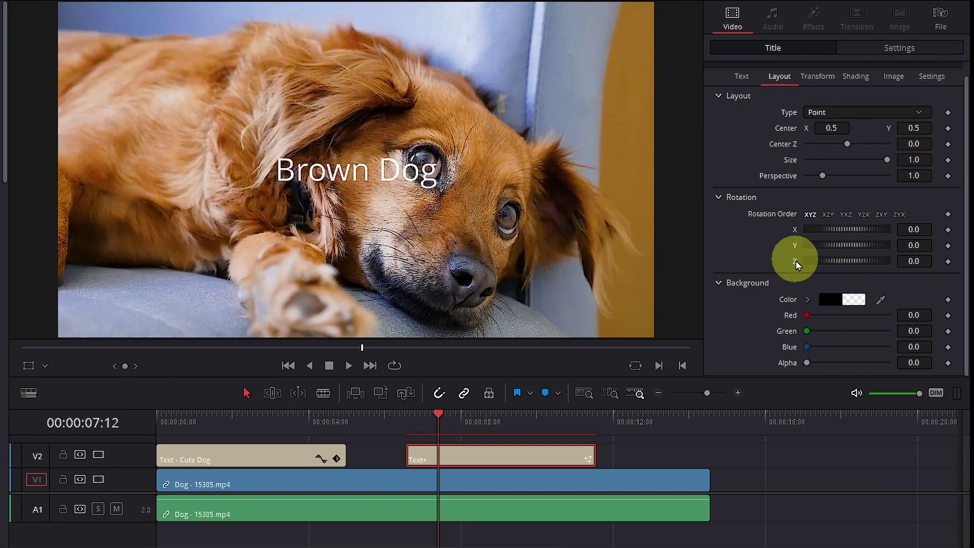
pyautogui.moveTo(820, 230)
pyautogui.mouseDown()
pyautogui.moveTo(841, 225)
pyautogui.moveTo(833, 244)
pyautogui.moveTo(894, 233)
pyautogui.moveTo(834, 227)
pyautogui.moveTo(865, 246)
pyautogui.moveTo(900, 244)
pyautogui.moveTo(827, 245)
pyautogui.mouseUp()
pyautogui.press('space')
pyautogui.press('space')
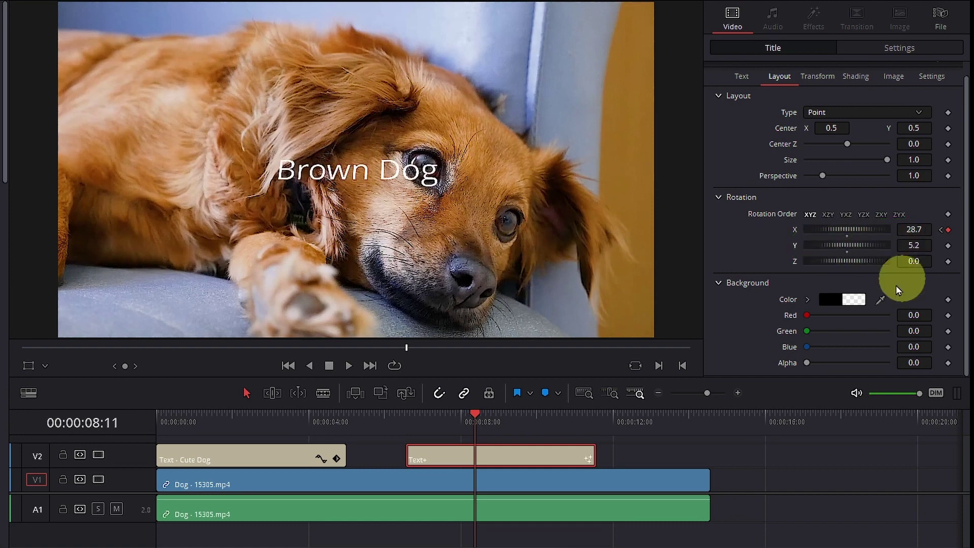
pyautogui.scroll(1, 800, 124)
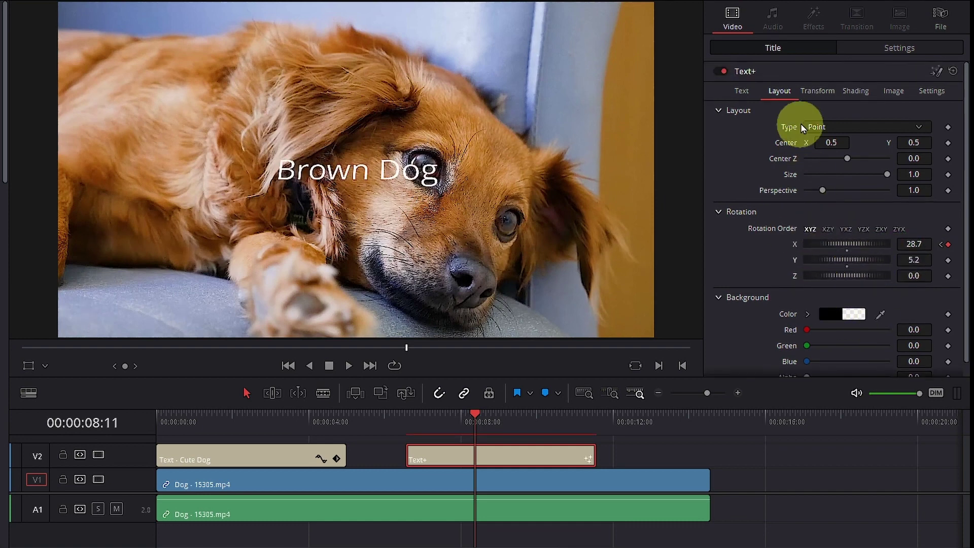
# With Characters selected in the Transform tab, widen character spacing to 1.071
pyautogui.click(820, 94)
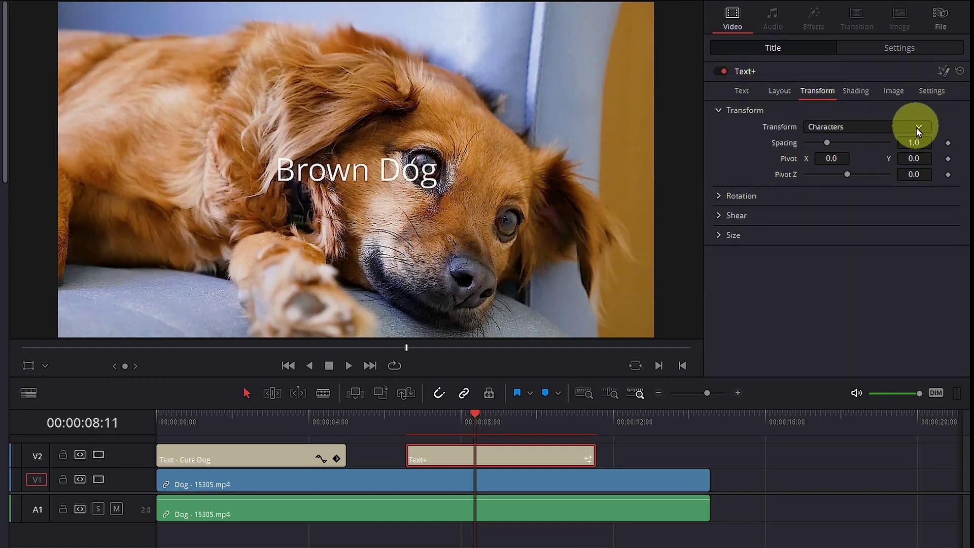
pyautogui.click(916, 128)
pyautogui.click(845, 144)
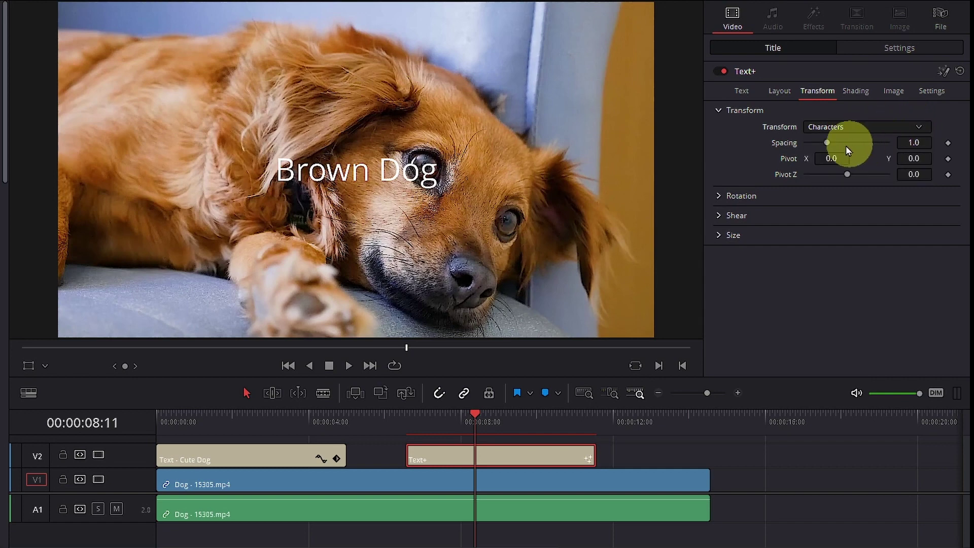
pyautogui.moveTo(834, 145)
pyautogui.mouseDown()
pyautogui.moveTo(857, 142)
pyautogui.moveTo(828, 143)
pyautogui.mouseUp()
# Expand Rotation and Shear and set Shear X to 0.71 to slant the letters
pyautogui.click(720, 196)
pyautogui.click(722, 298)
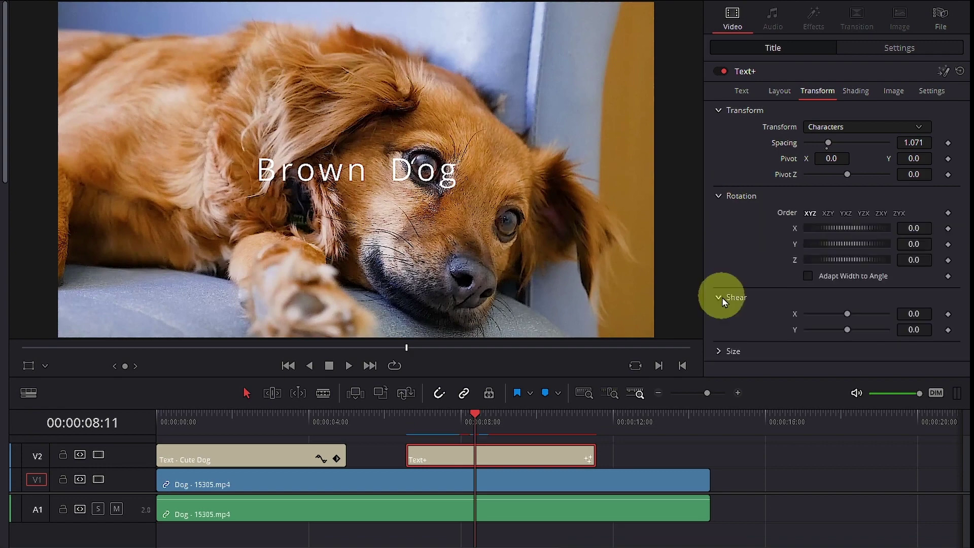
pyautogui.moveTo(847, 314); pyautogui.dragTo(875, 309)
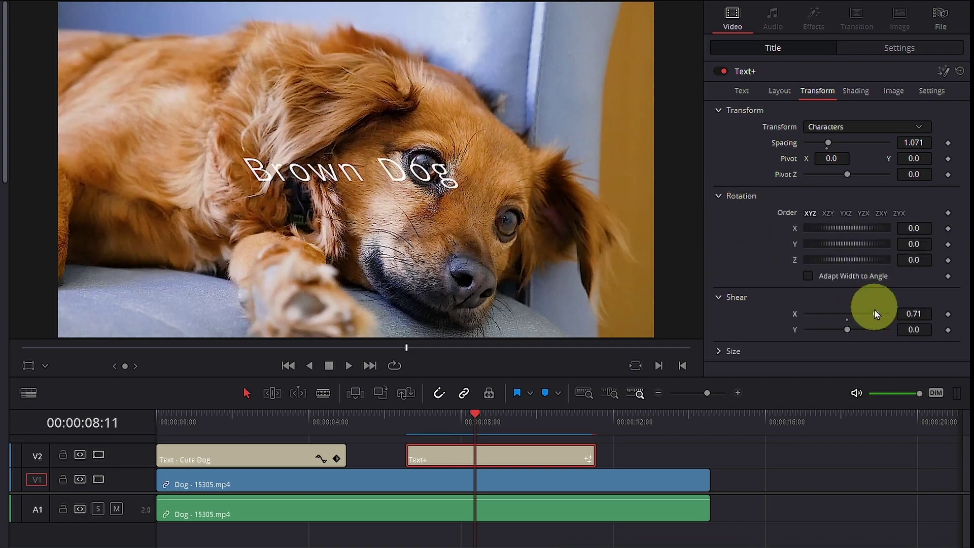